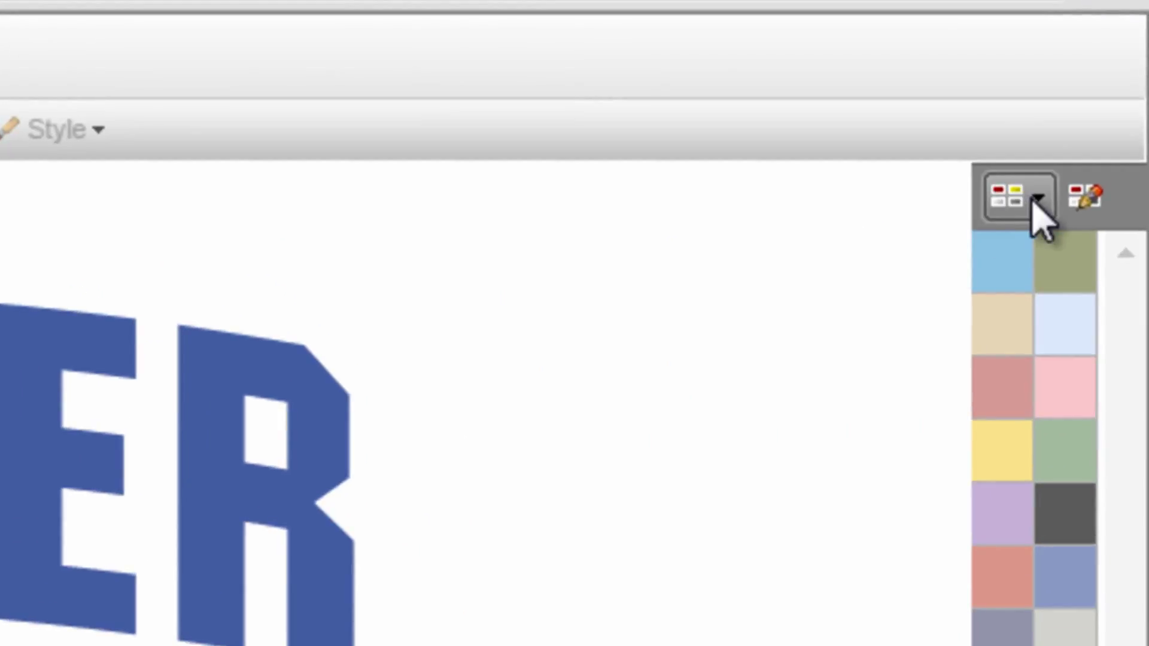
# Switch the color palette to Stahls' Digital, and return it to Stahls' Premium Plus
pyautogui.click(1038, 200)
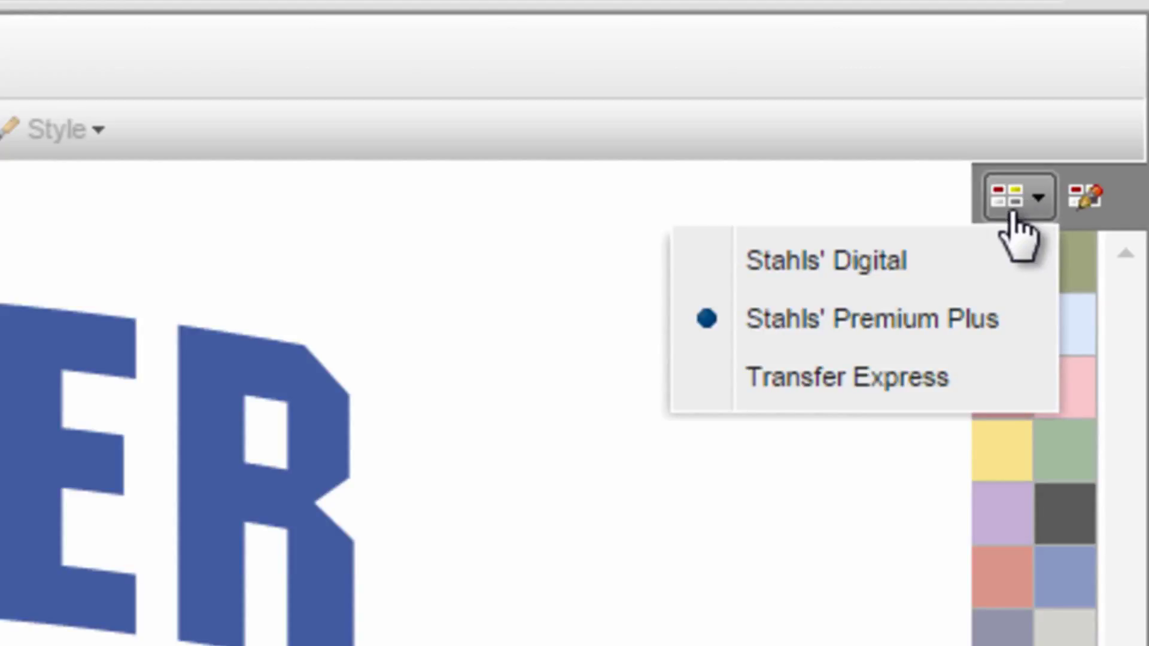
pyautogui.click(937, 270)
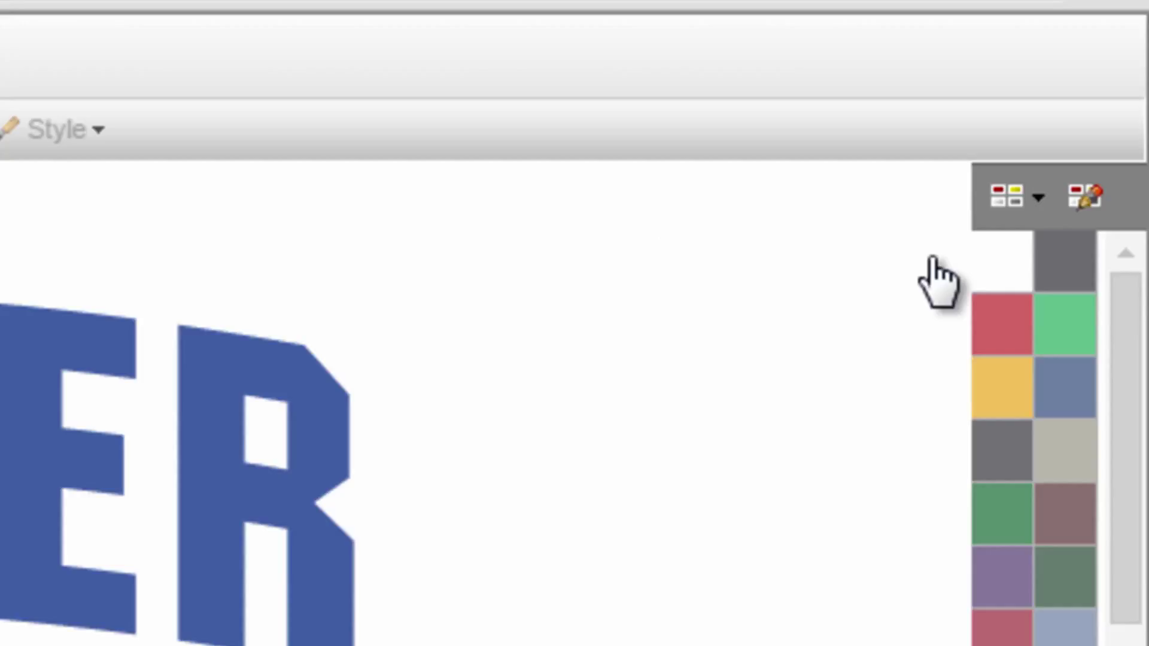
pyautogui.click(1040, 203)
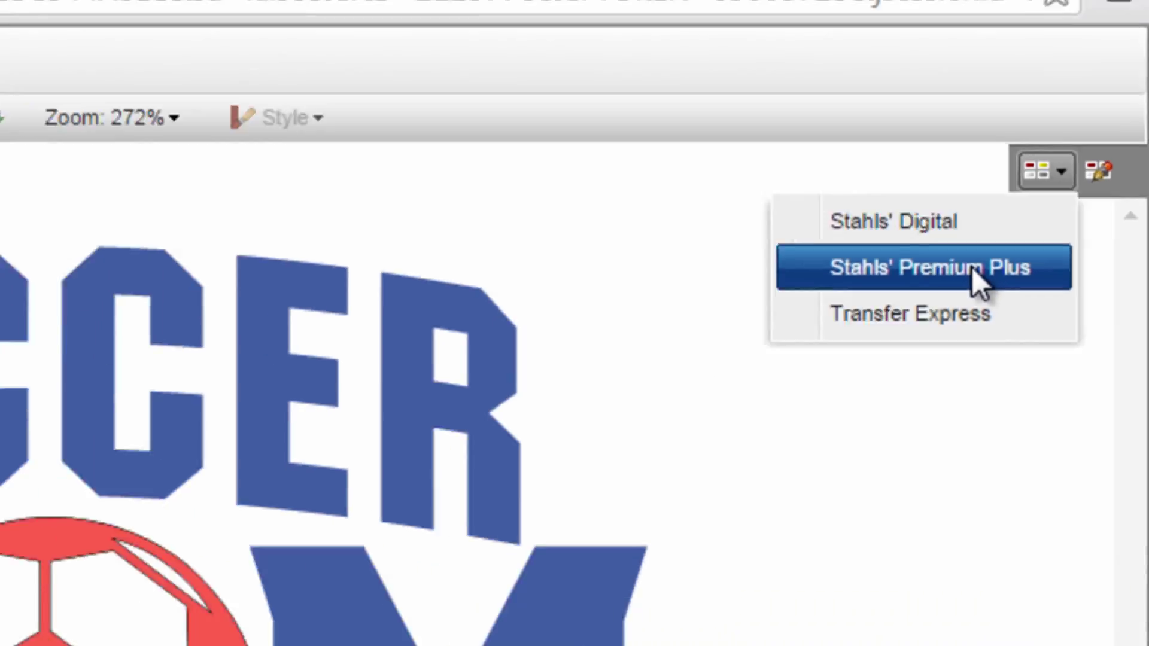
pyautogui.click(928, 326)
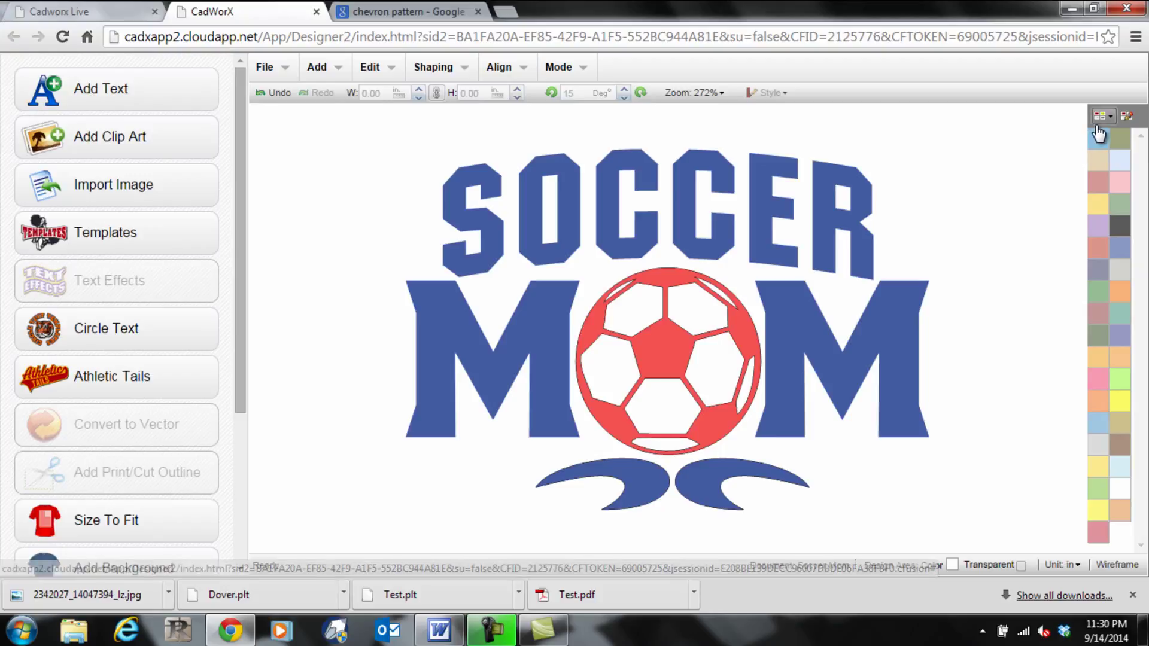
# Select the Soccer Mom design and recolor its dark blue parts with the Premium Plus palette's light blue
pyautogui.click(848, 232)
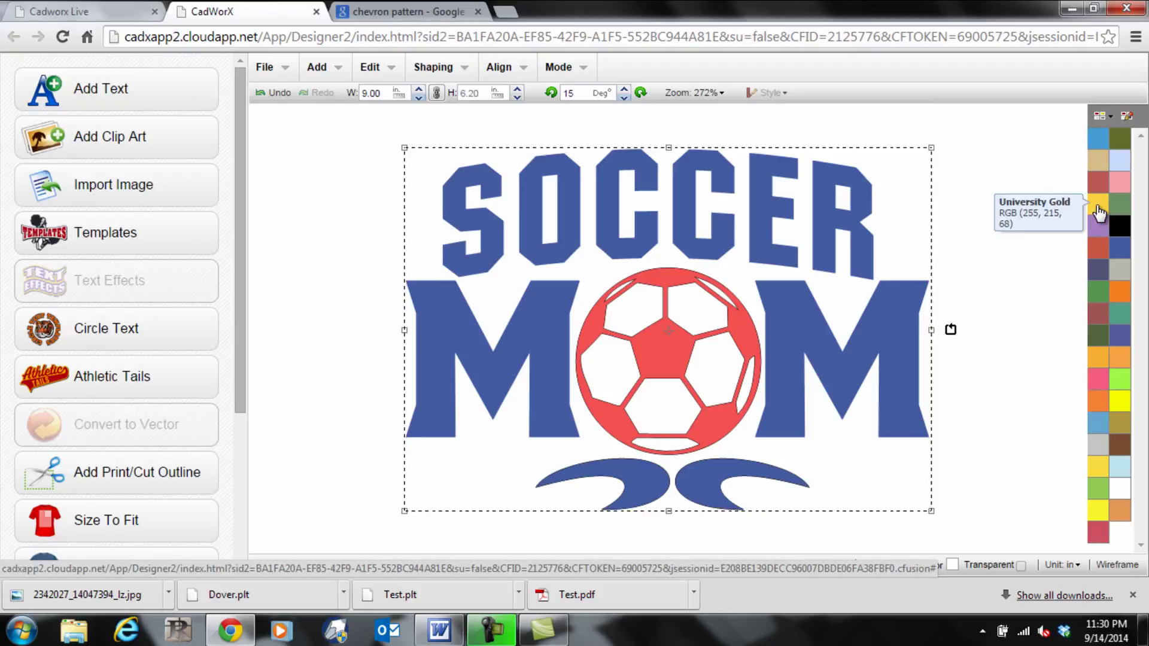
pyautogui.click(1101, 141)
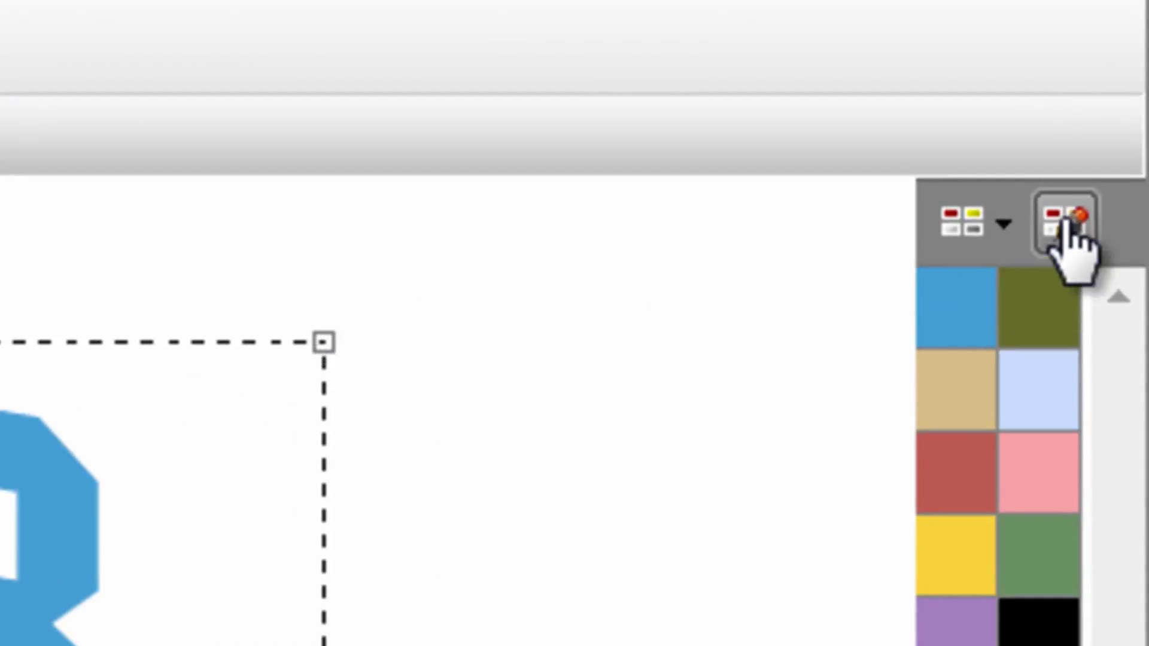
# Add a new color palette named Stock Colors in the Palette Manager
pyautogui.click(1068, 225)
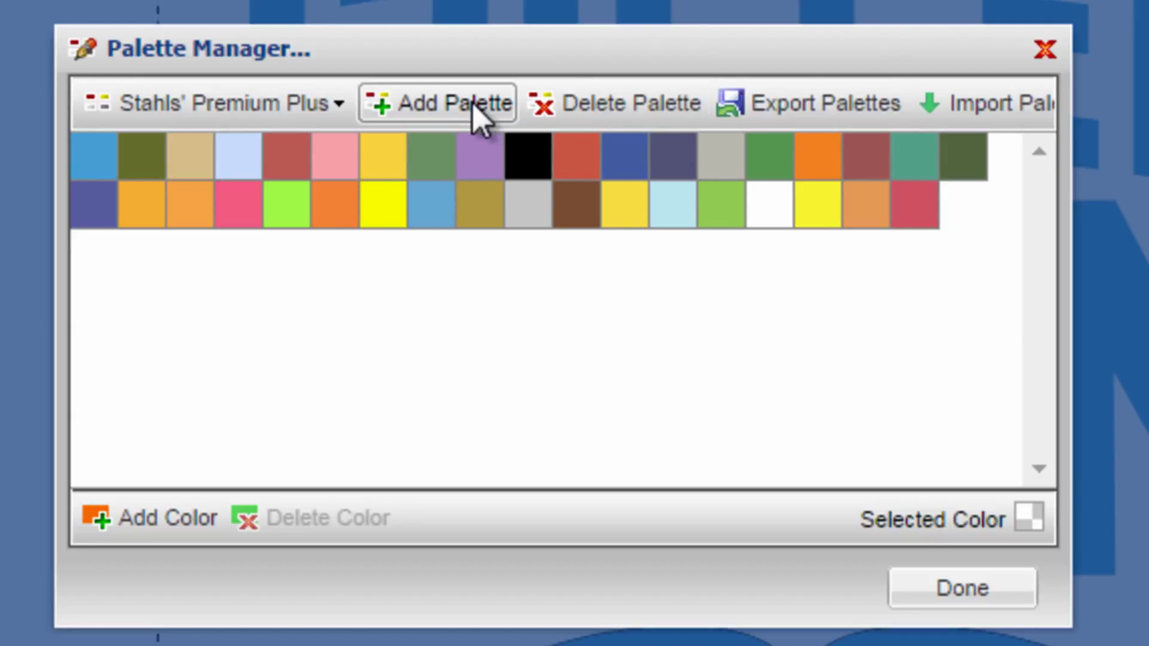
pyautogui.click(479, 116)
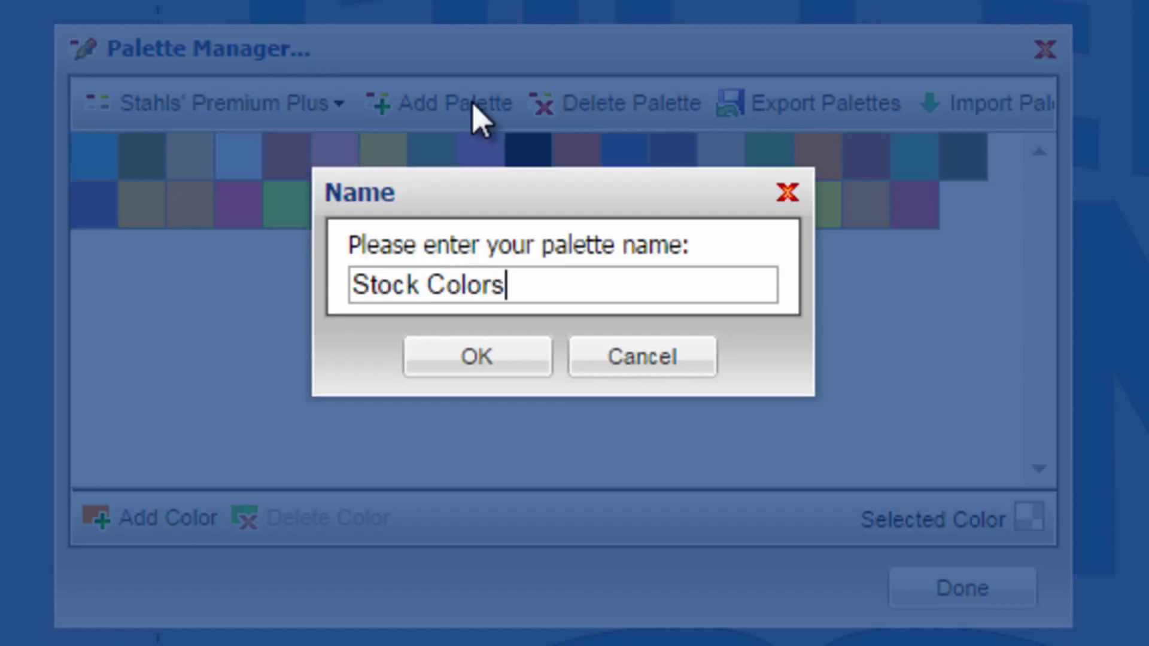
pyautogui.click(475, 362)
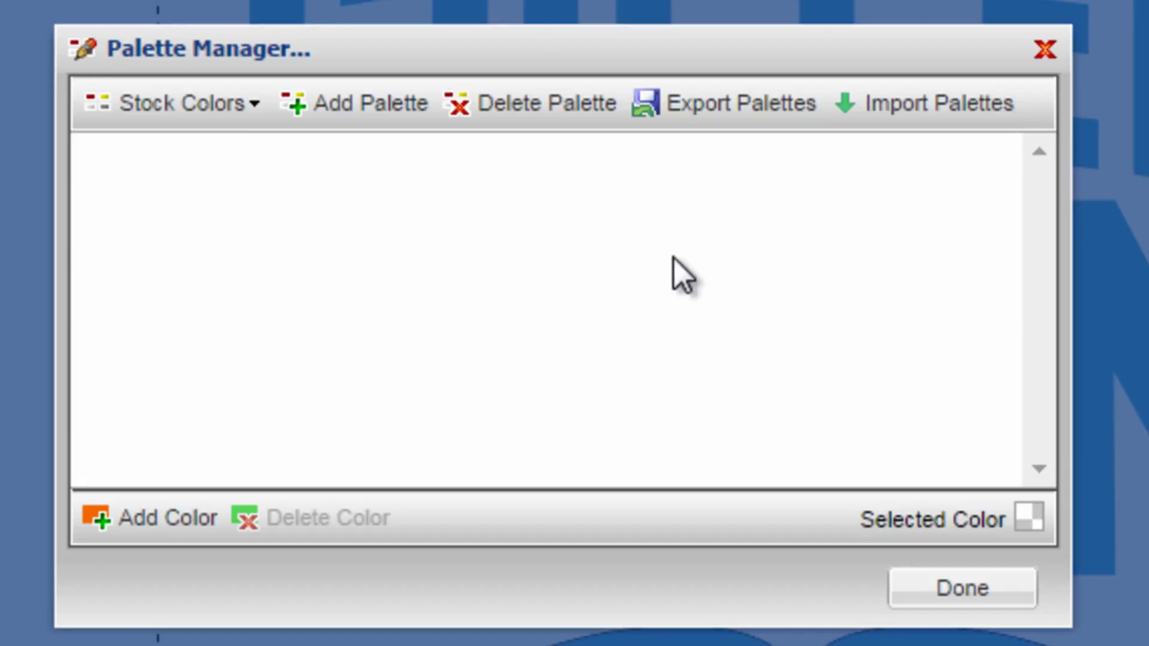
# Add a black color, hex 000000, named Black to the Stock Colors palette
pyautogui.click(137, 525)
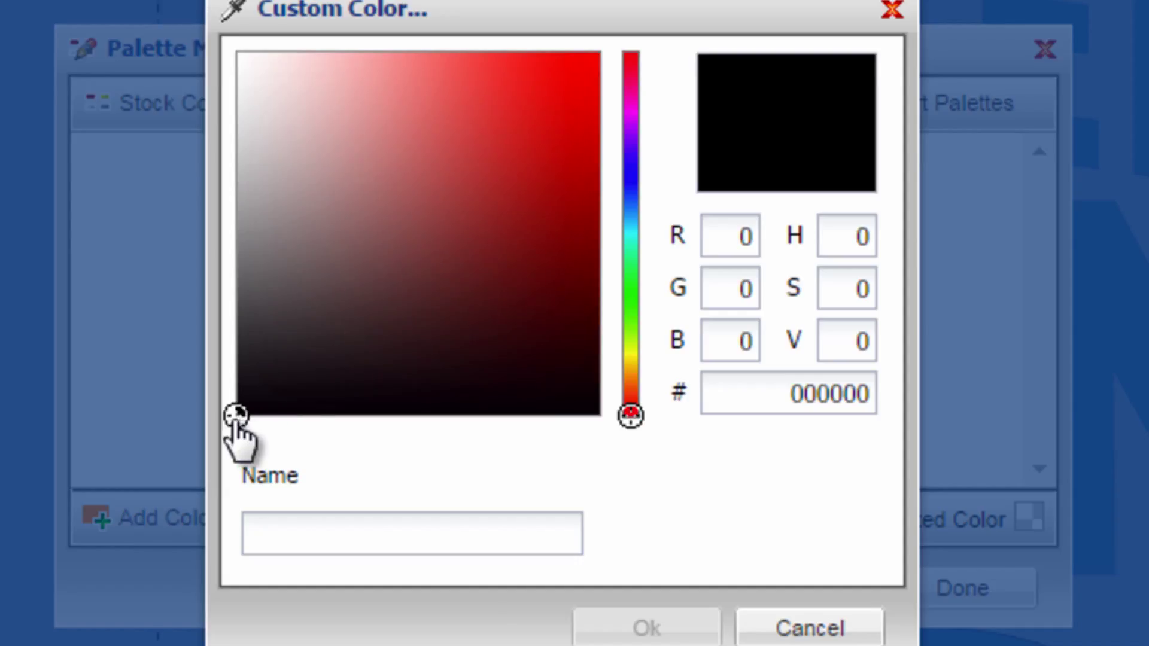
pyautogui.moveTo(236, 419)
pyautogui.mouseDown()
pyautogui.moveTo(366, 308)
pyautogui.moveTo(254, 411)
pyautogui.moveTo(236, 456)
pyautogui.moveTo(207, 453)
pyautogui.mouseUp()
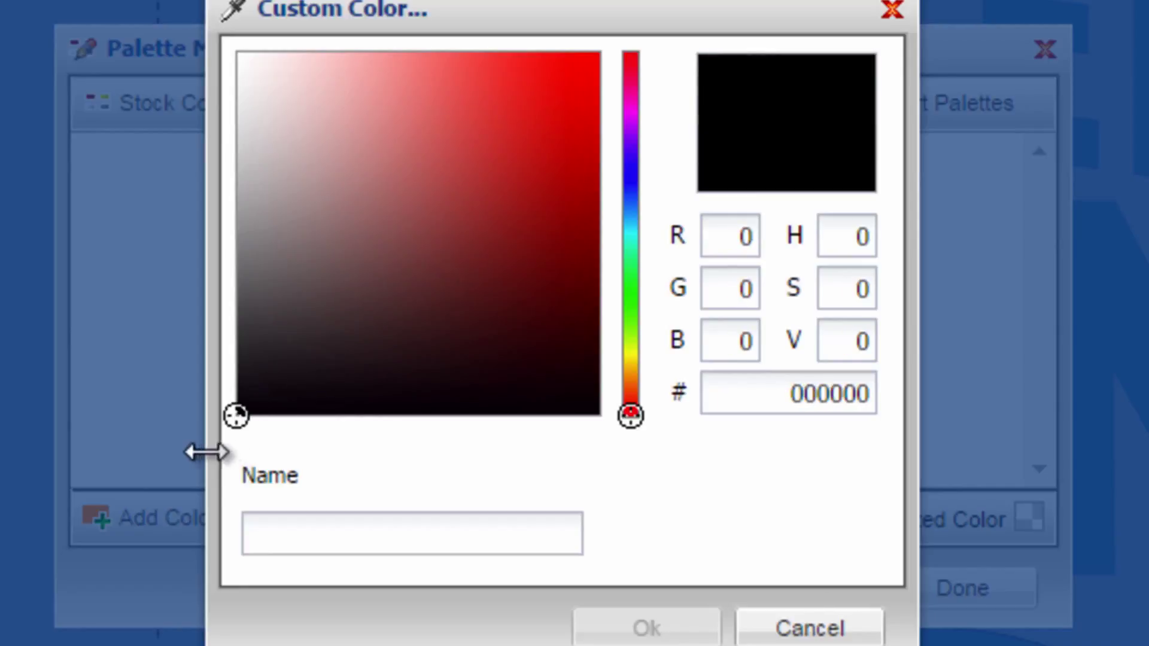
pyautogui.click(324, 547)
pyautogui.write('Black')
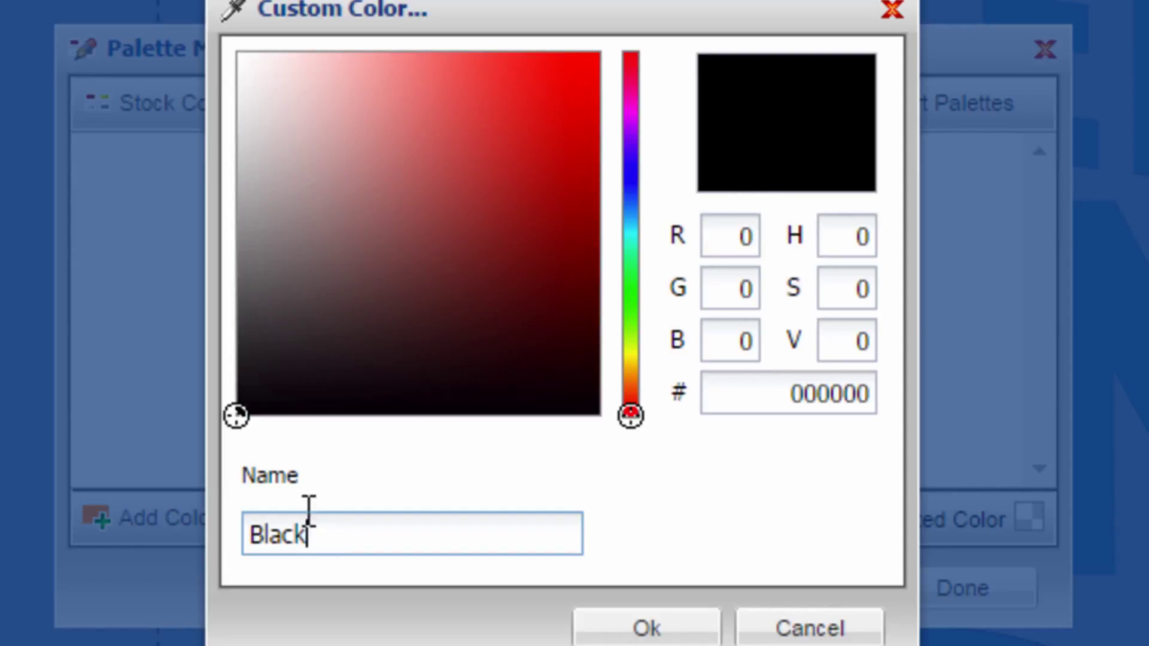
pyautogui.click(631, 625)
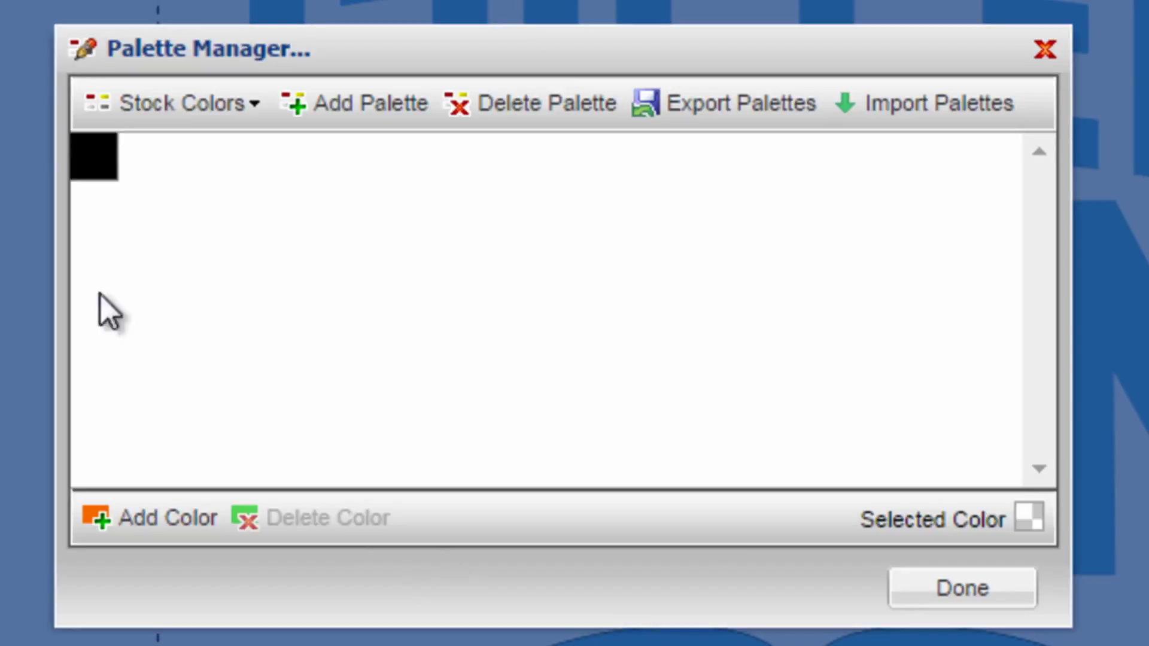
# Add a bright green color, hex 6BCC26, named Apple Green to the Stock Colors palette
pyautogui.click(137, 516)
pyautogui.click(631, 320)
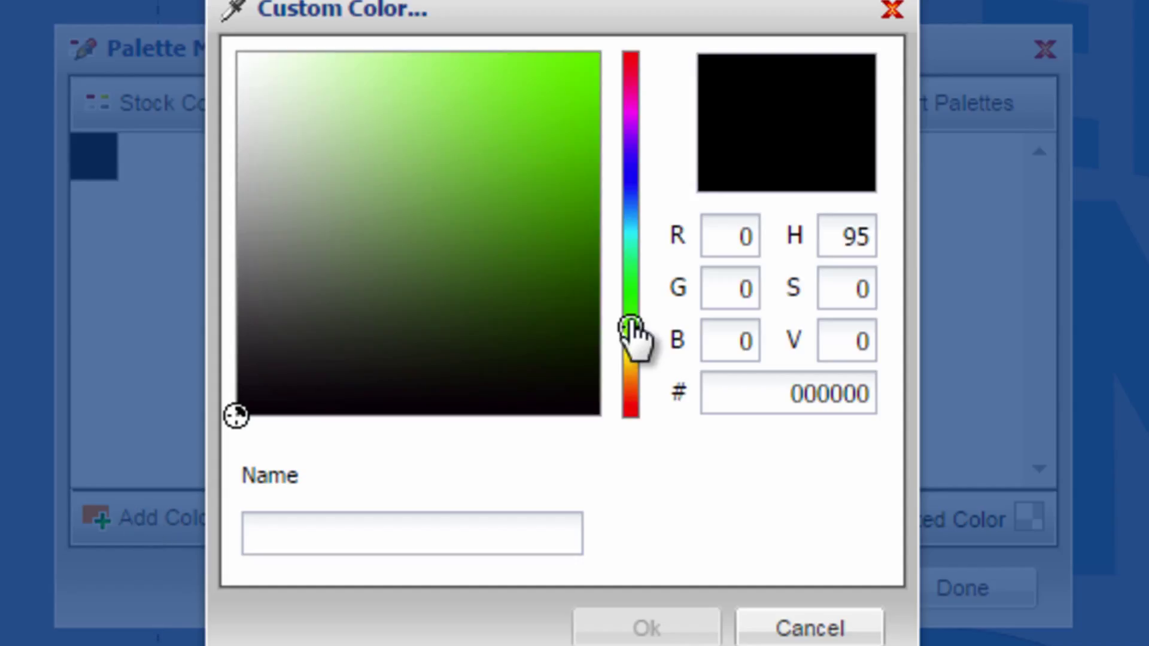
pyautogui.click(532, 126)
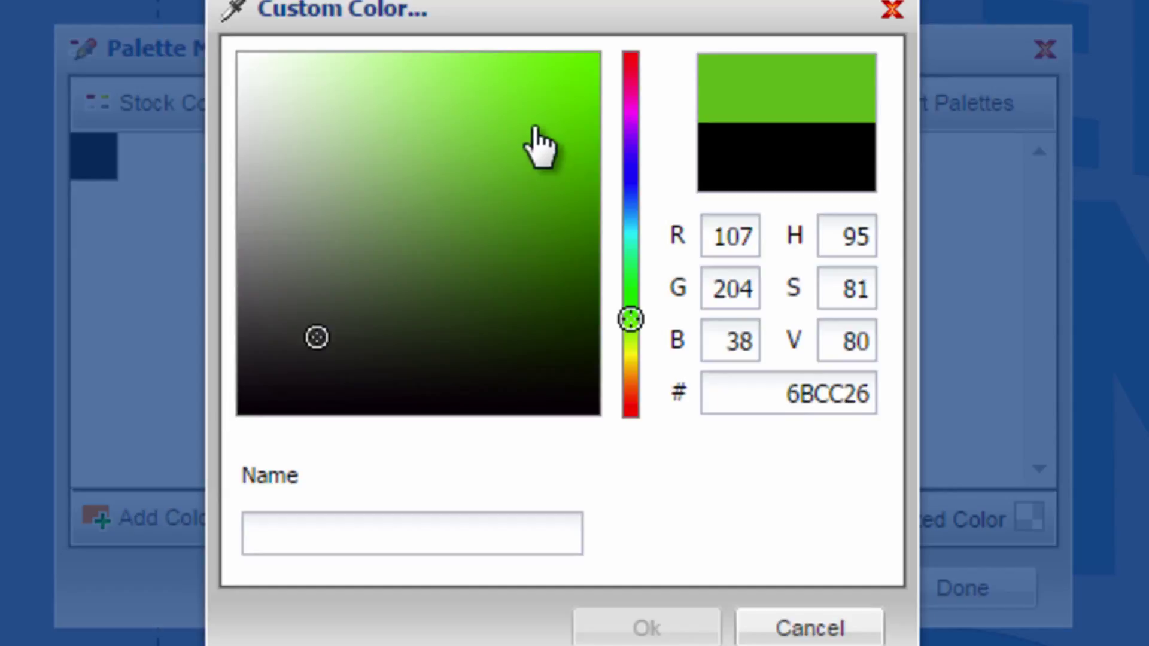
pyautogui.click(355, 524)
pyautogui.write('Apple Green')
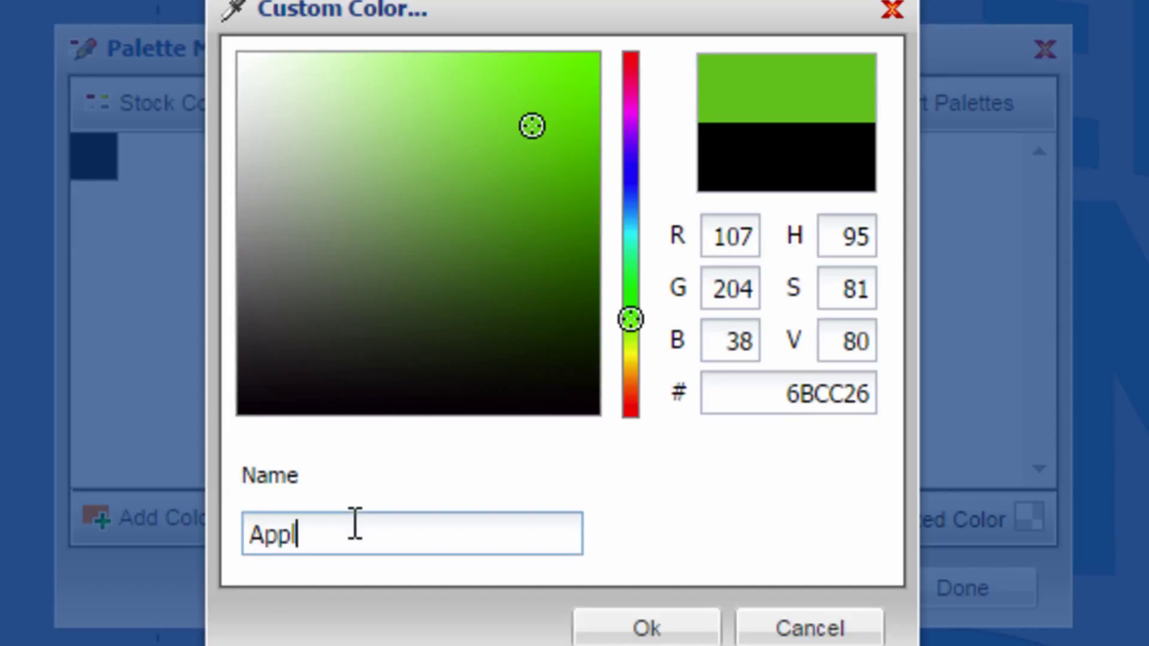
pyautogui.click(618, 638)
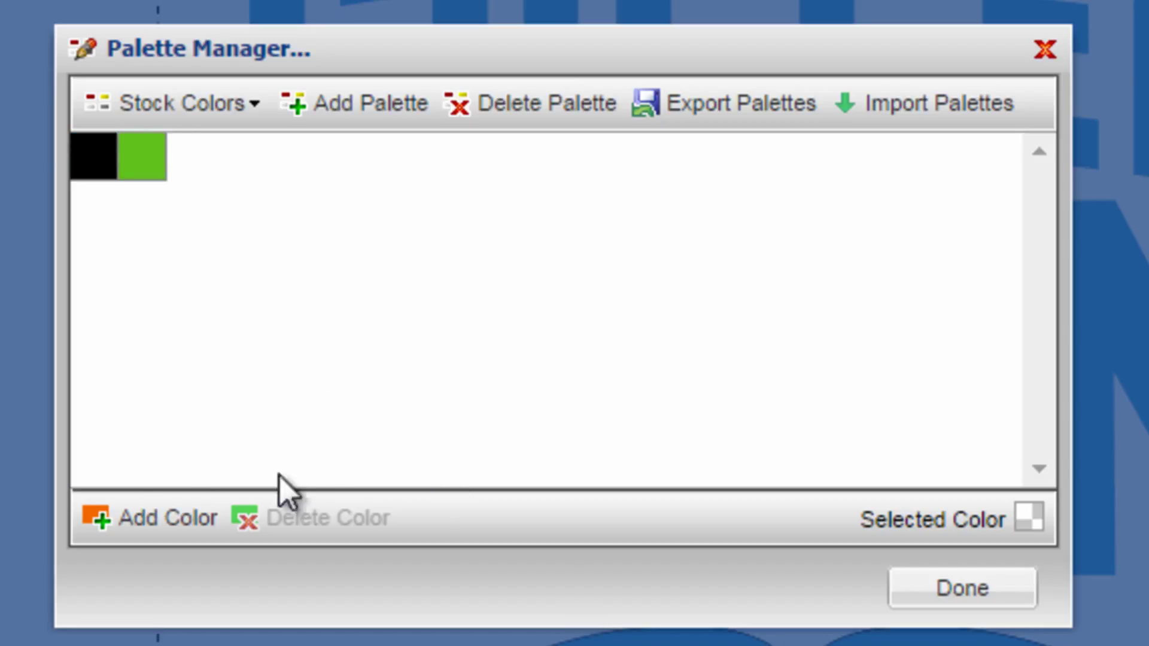
# Add a red color, hex DD1E1E, named Red to the Stock Colors palette
pyautogui.click(132, 516)
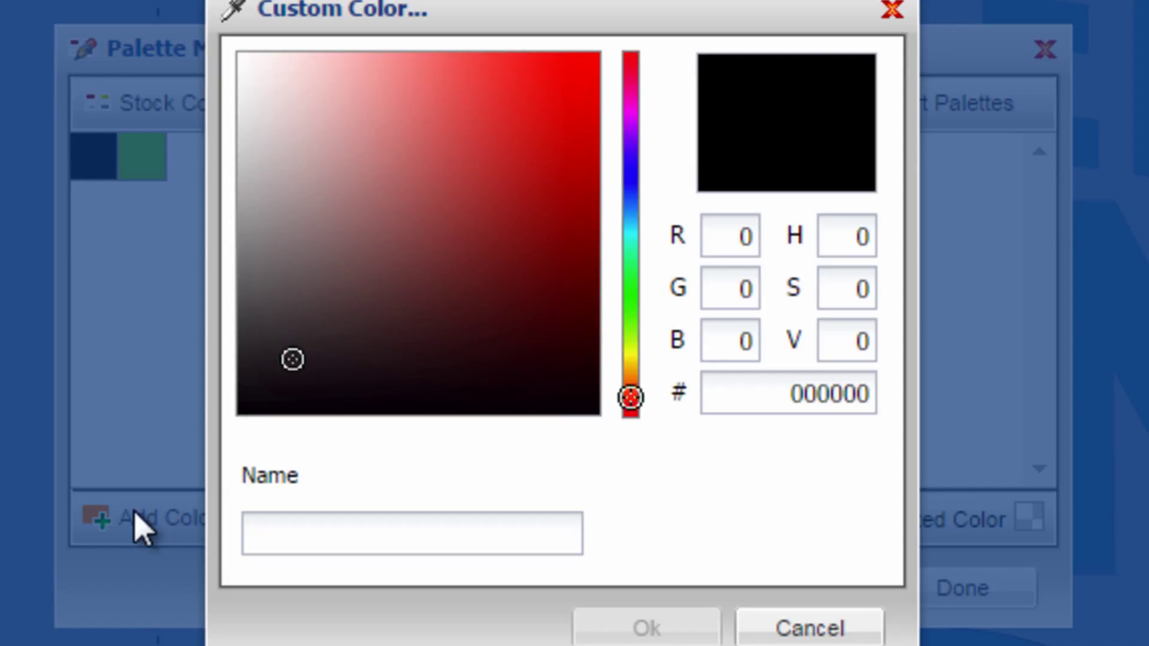
pyautogui.click(551, 101)
pyautogui.click(374, 531)
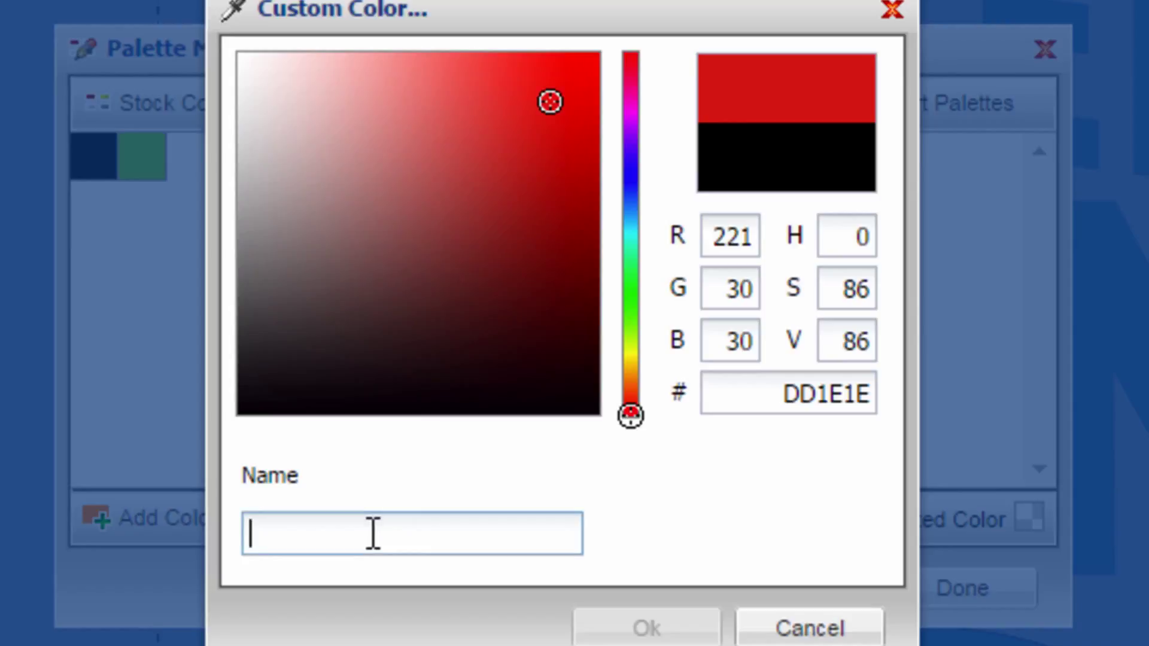
pyautogui.write('Red')
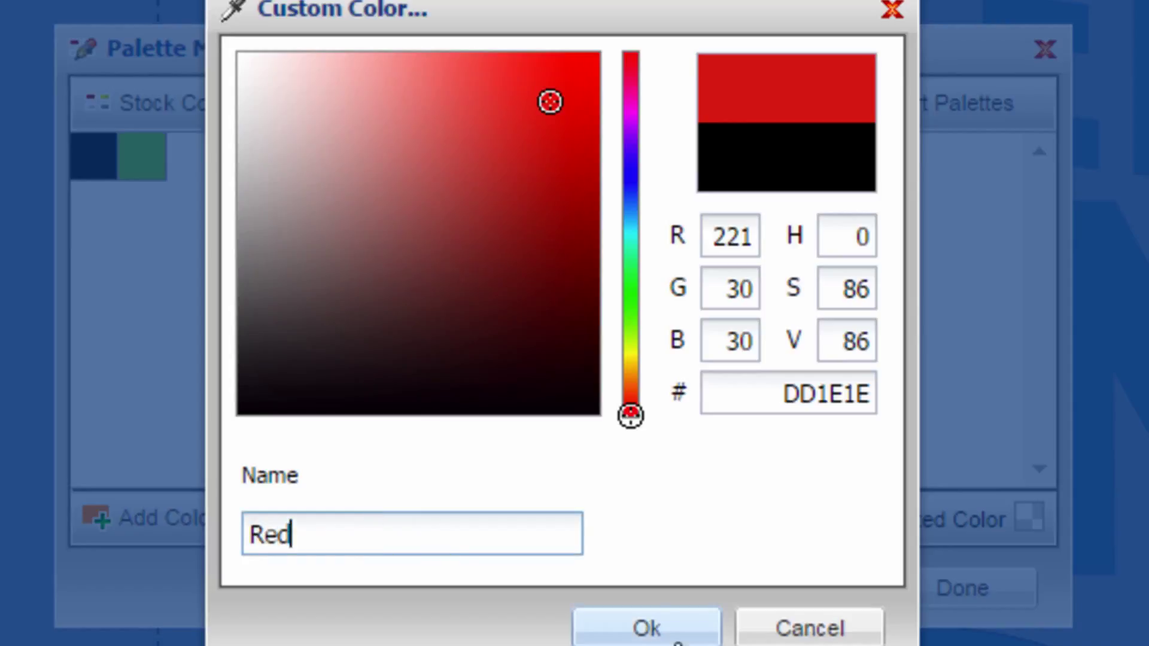
pyautogui.click(675, 635)
# Add a blue color, hex 2283C7, named Blue to the Stock Colors palette and close the Palette Manager
pyautogui.click(169, 520)
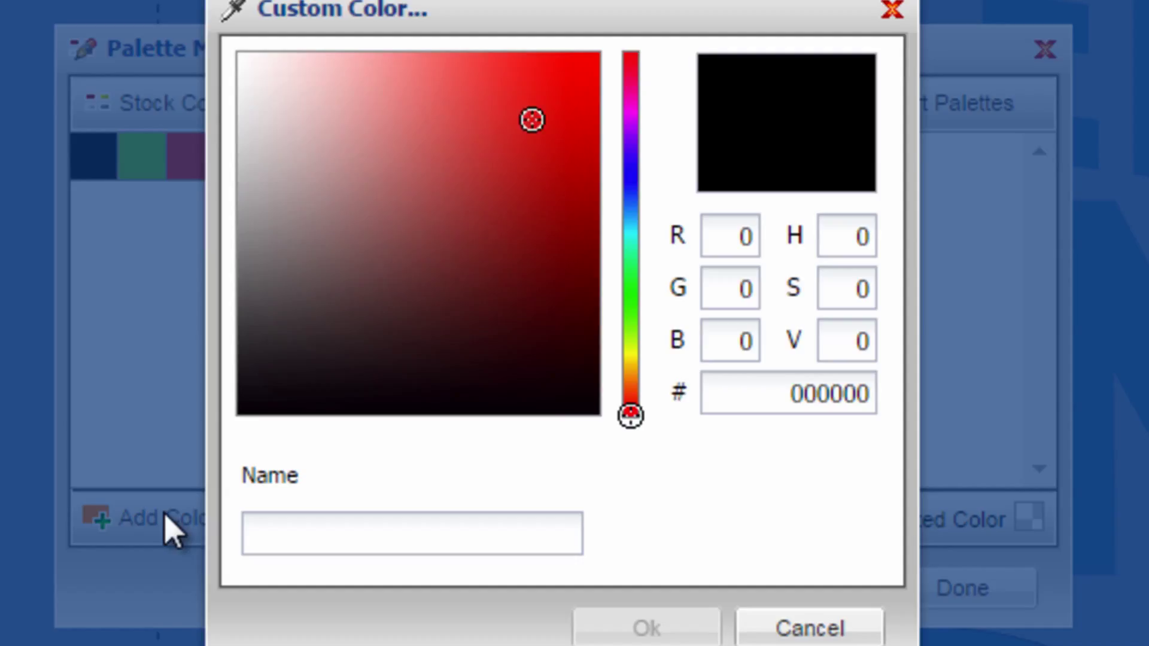
pyautogui.click(630, 276)
pyautogui.click(629, 208)
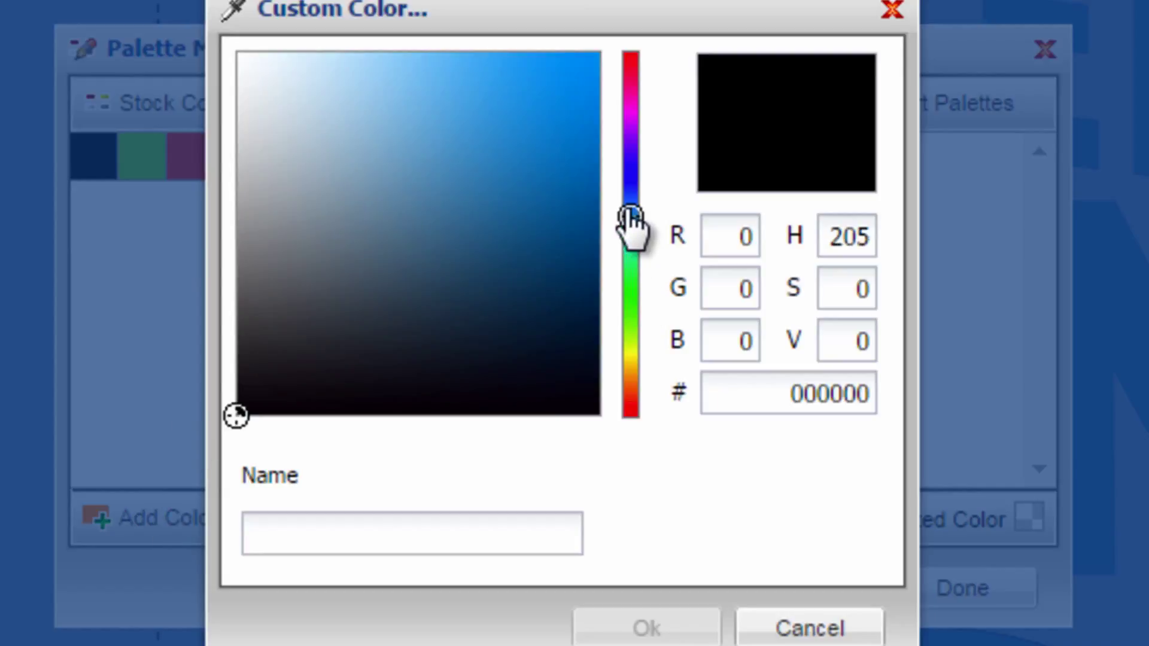
pyautogui.click(538, 132)
pyautogui.click(393, 519)
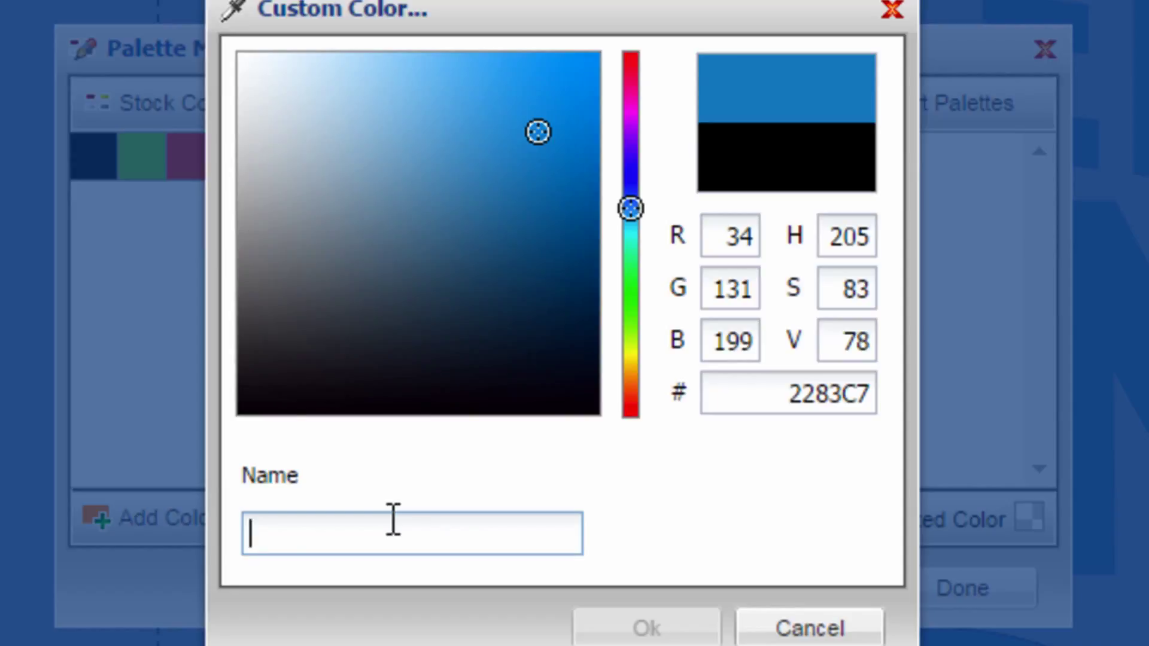
pyautogui.write('Blue')
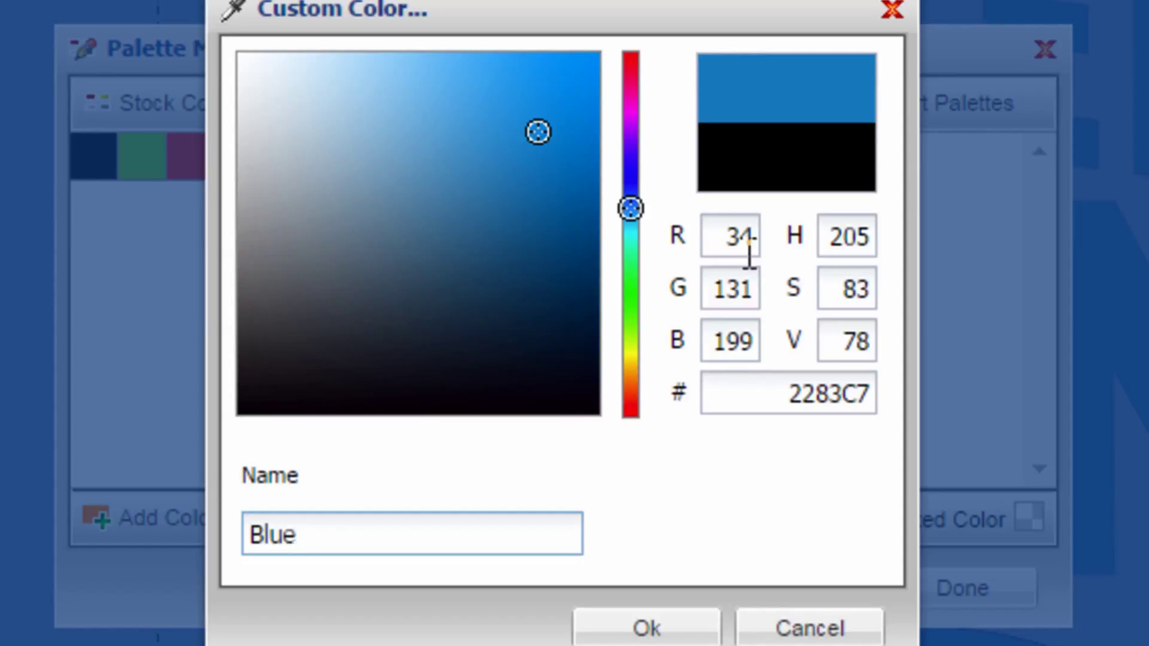
pyautogui.click(661, 627)
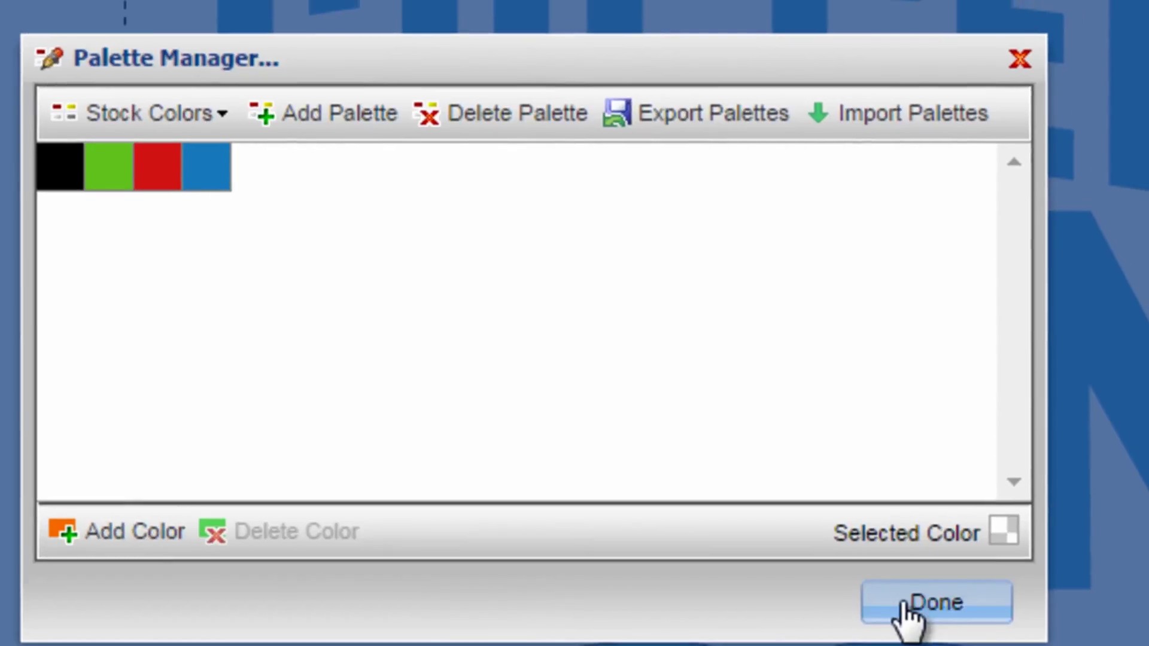
pyautogui.click(934, 591)
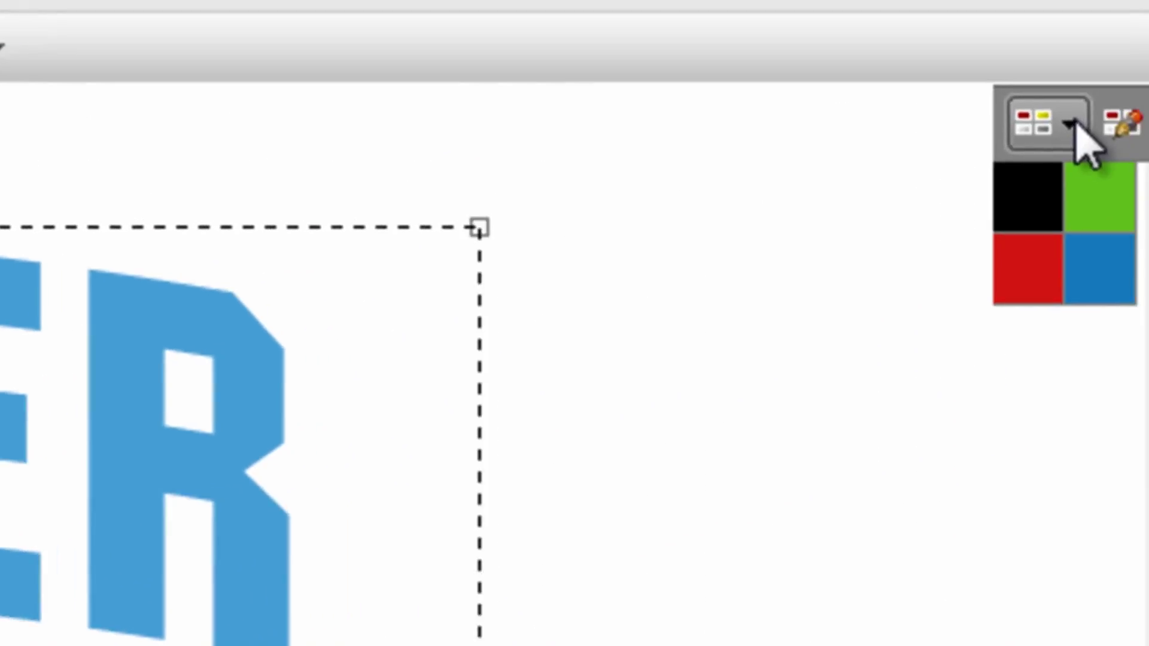
# Choose the Stock Colors palette and recolor the selected design's light blue lettering and swirls with its Red
pyautogui.click(1074, 129)
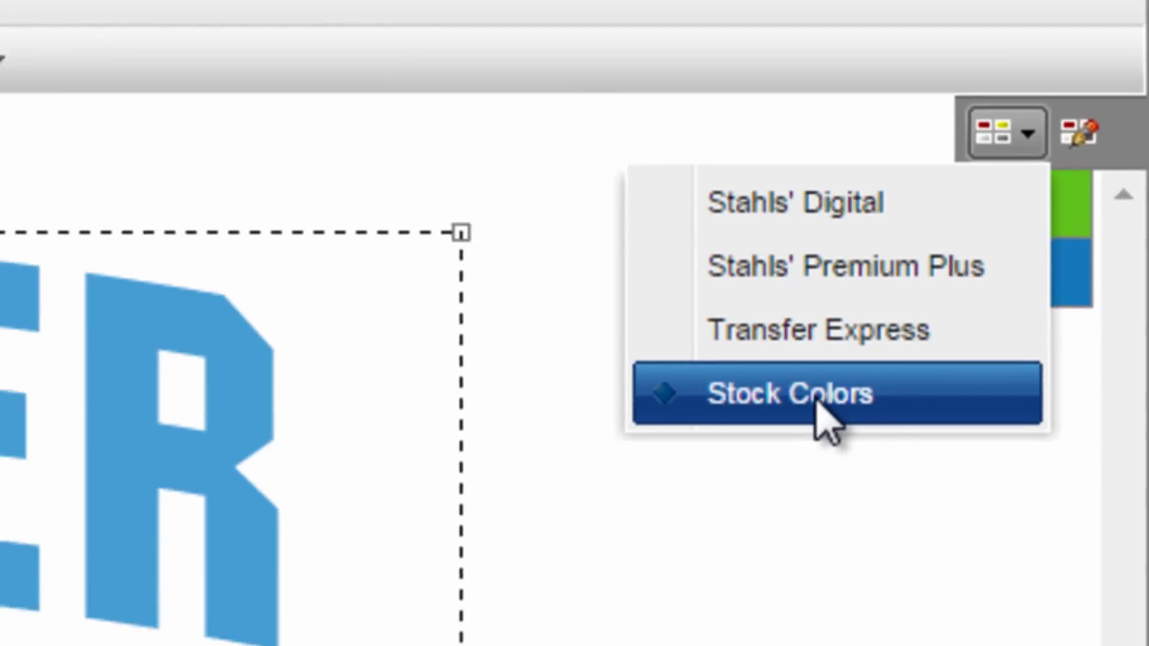
pyautogui.click(805, 443)
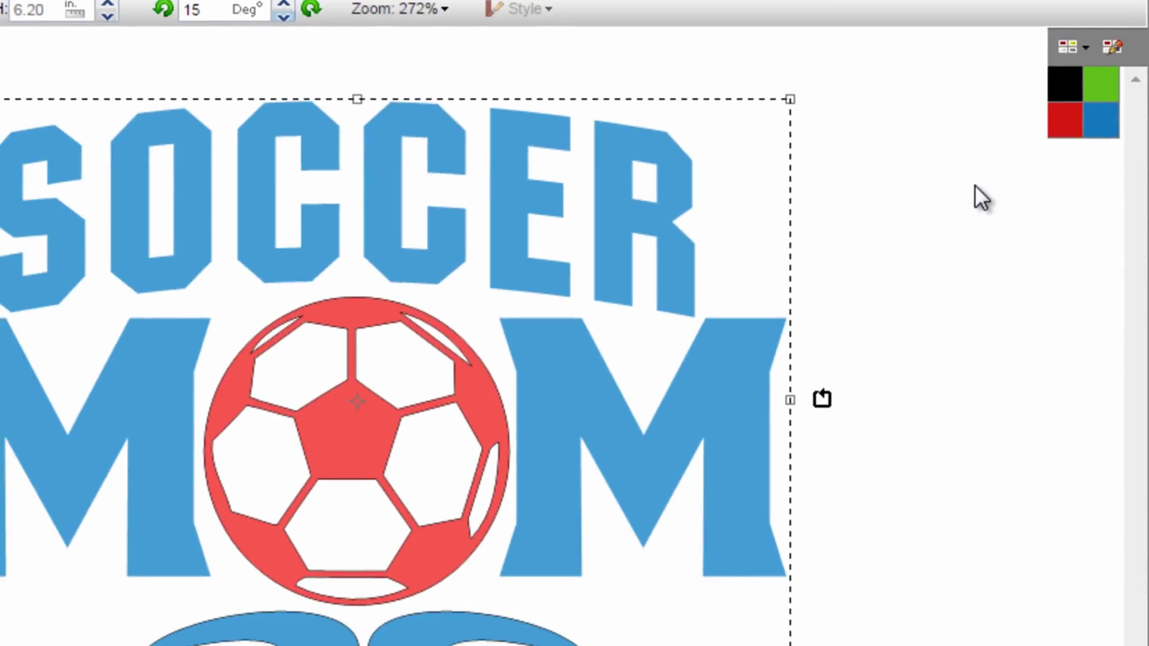
pyautogui.click(1066, 130)
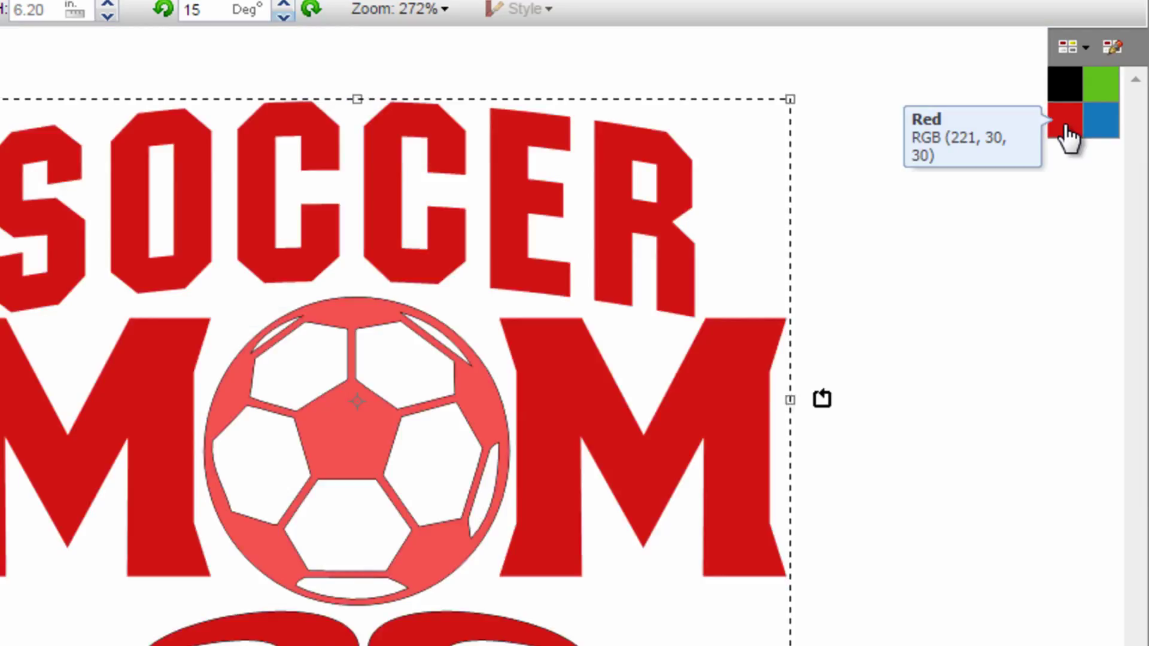